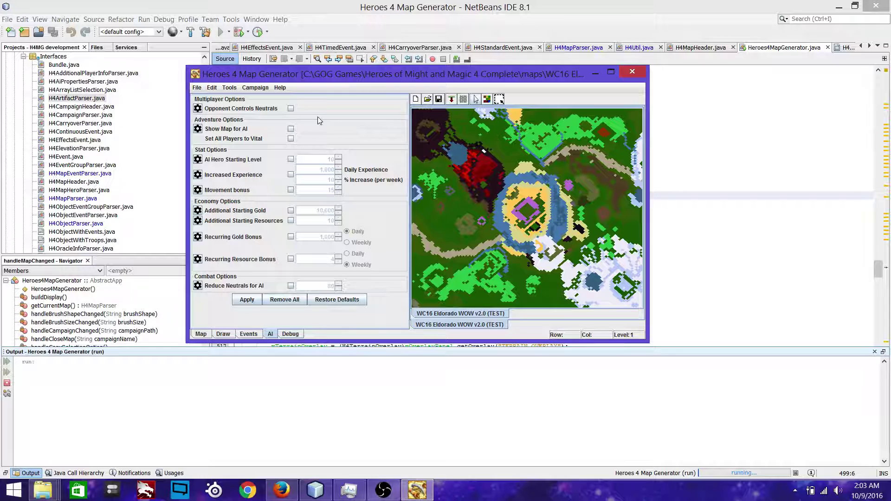
Enable Show Map for AI, Set All Players to Vital, AI Hero Starting Level 10, Increased Experience 1,000 daily plus 10% weekly, and Movement bonus 15
click(291, 130)
click(291, 138)
click(291, 160)
click(290, 175)
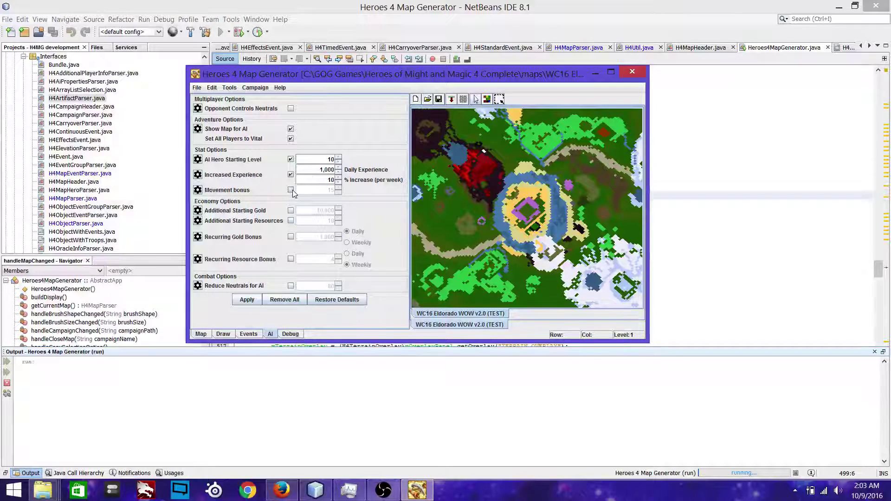
click(291, 190)
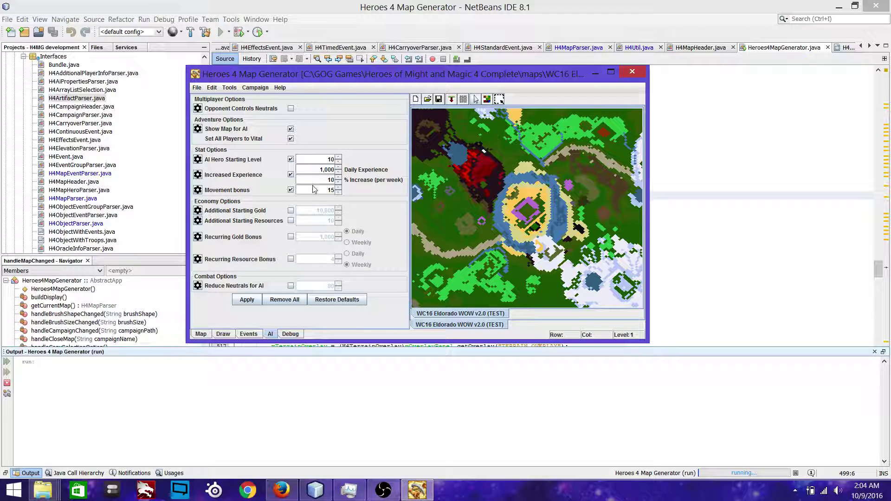
click(312, 159)
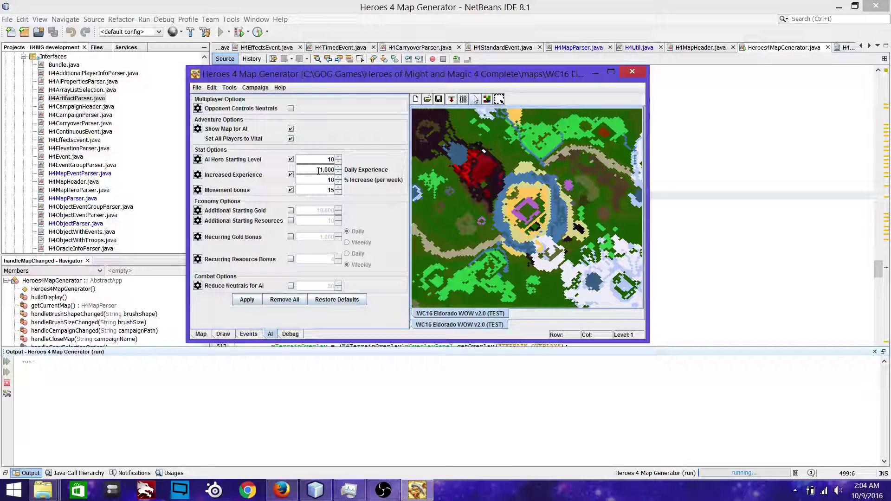
click(318, 170)
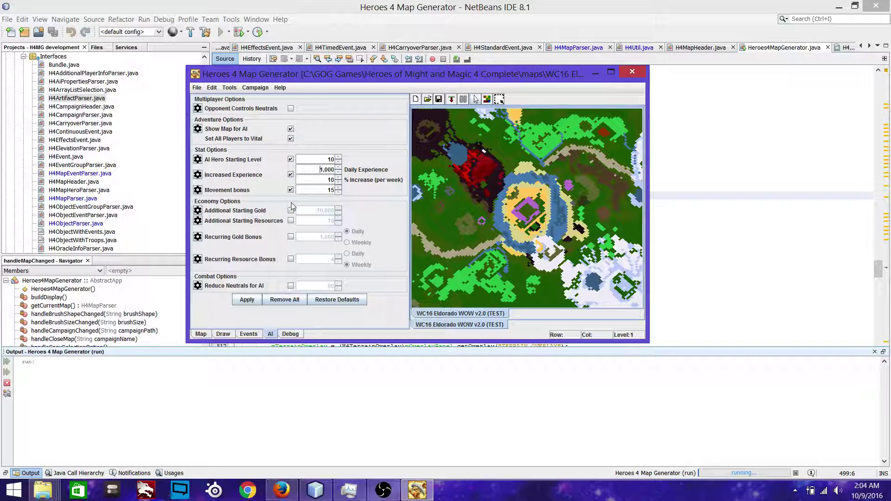
Enable all four economy options and Reduce Neutrals for AI at 80, and apply the AI options to the map
click(291, 211)
click(291, 221)
click(291, 237)
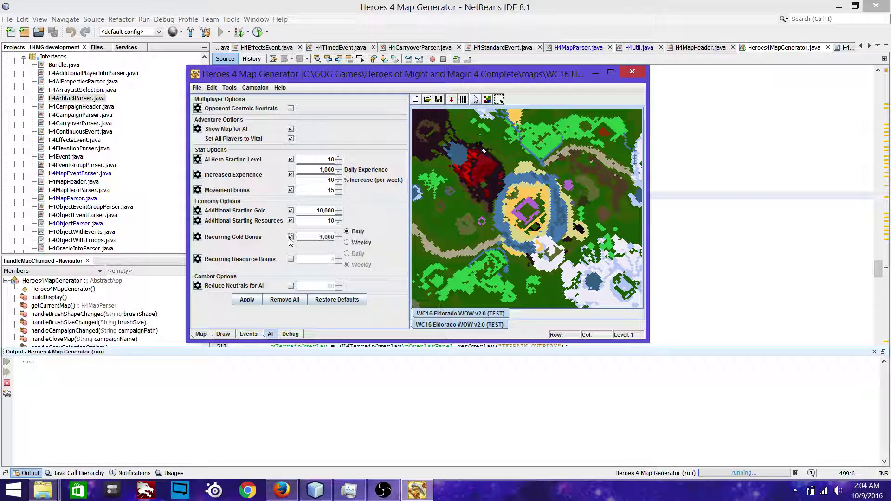
click(291, 259)
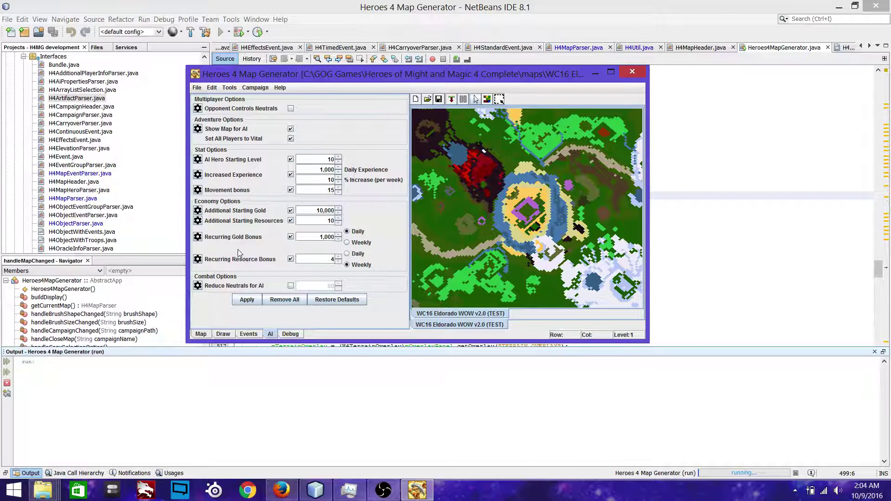
click(291, 285)
click(244, 300)
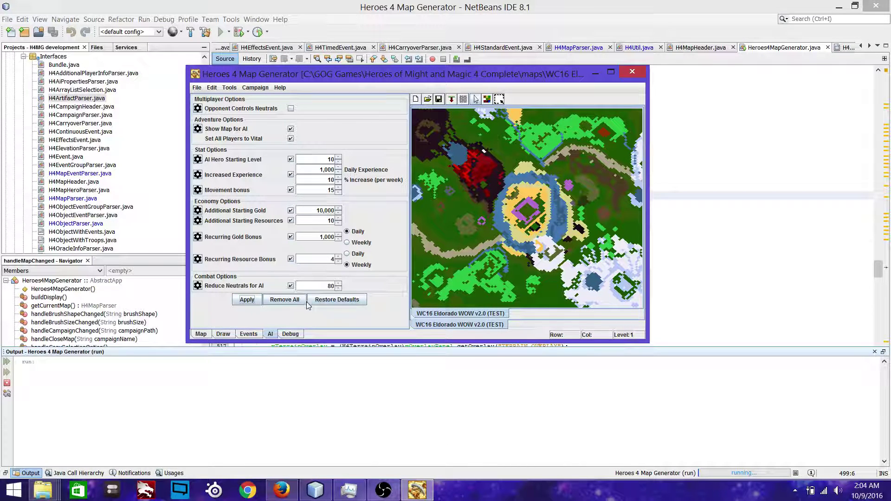
double_click(315, 286)
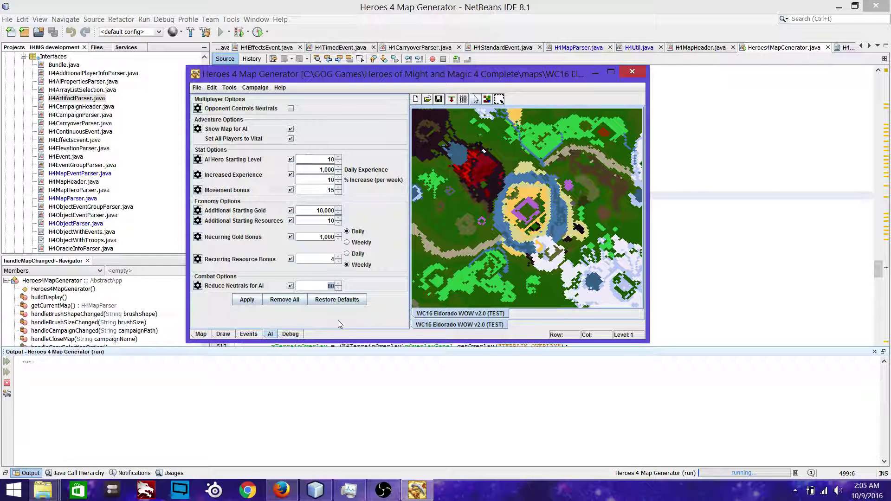
Review the map events and object events generated for the current map
click(248, 335)
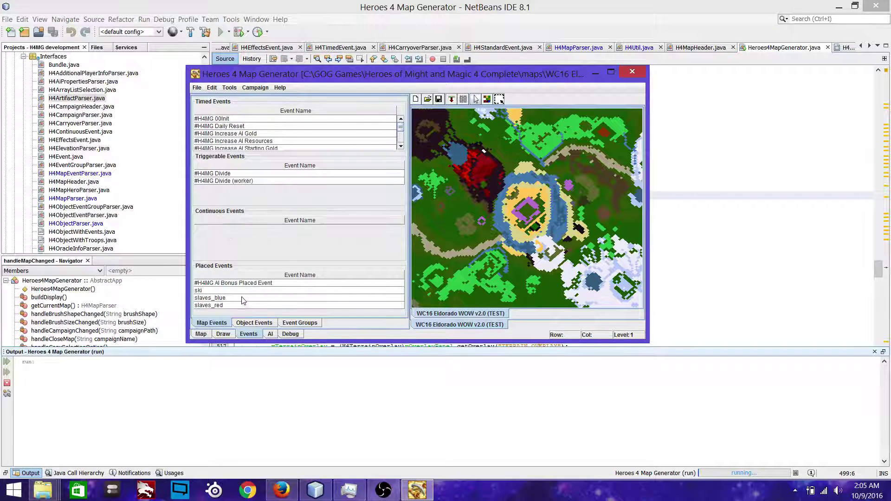
click(249, 323)
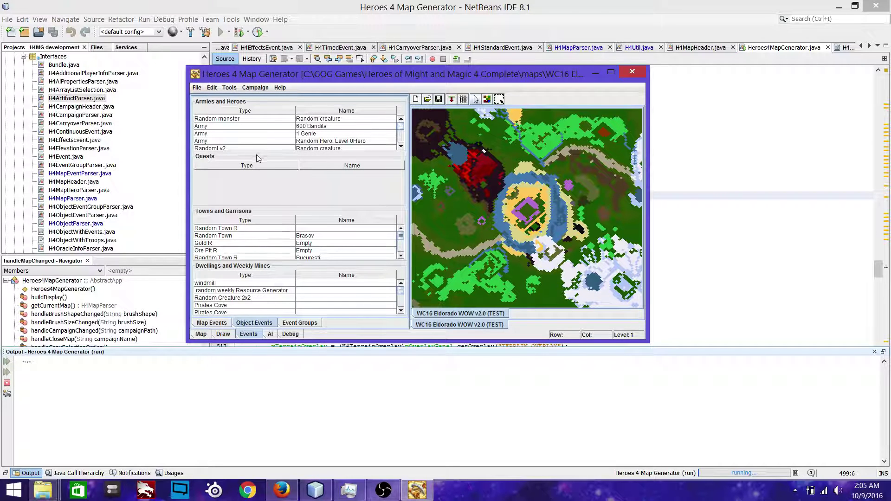
click(211, 323)
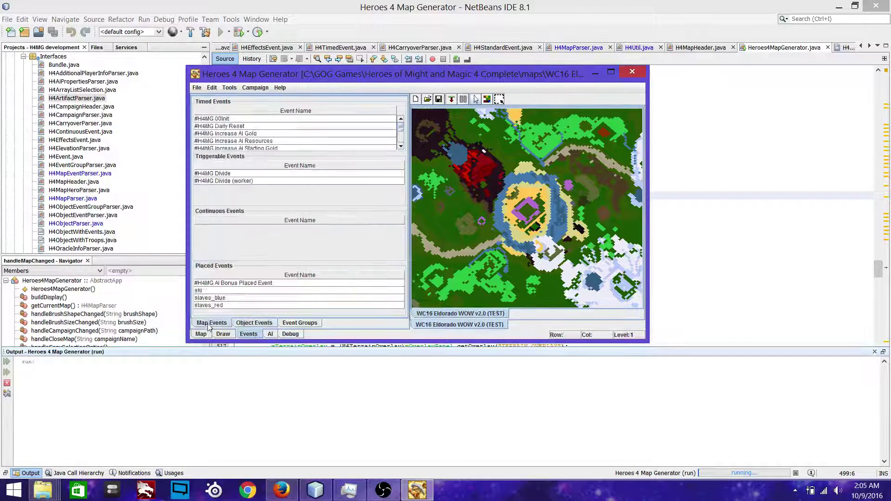
Remove all AI options from the map and check the map events list
click(270, 334)
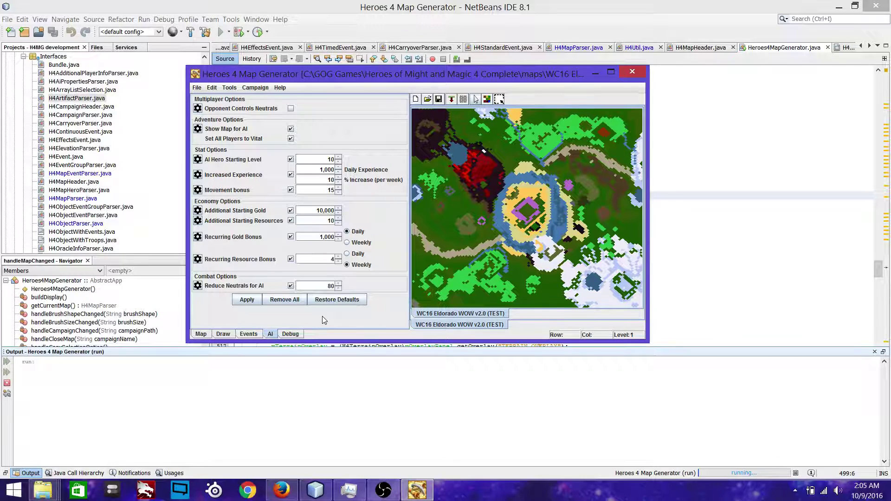
click(285, 303)
click(248, 334)
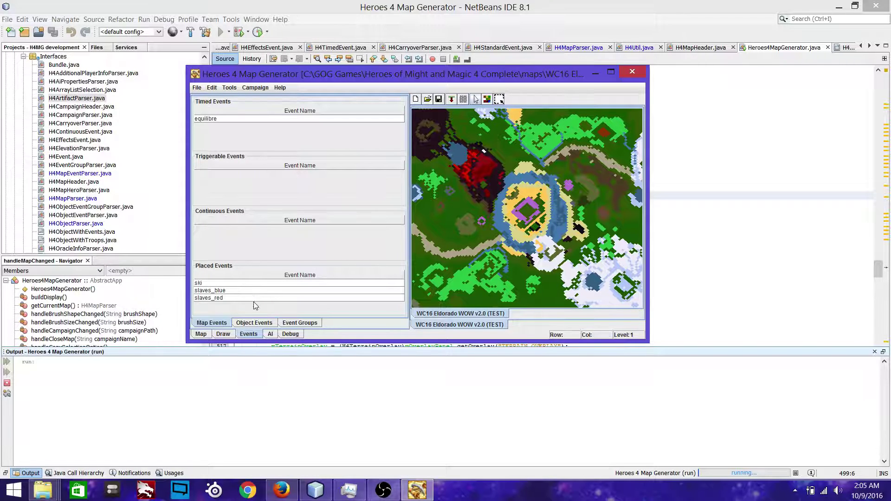
Open the event group of the AI Hero Starting Level option and look through its event types, ending on Map Timed
click(271, 334)
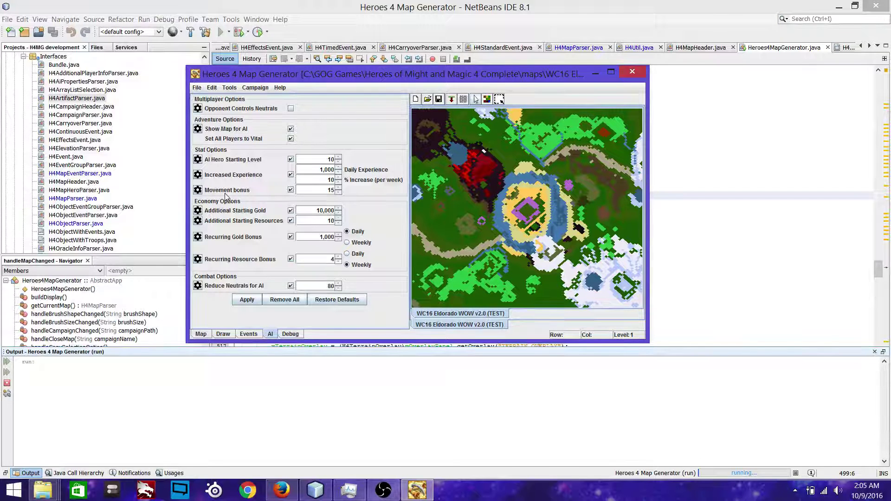
click(198, 160)
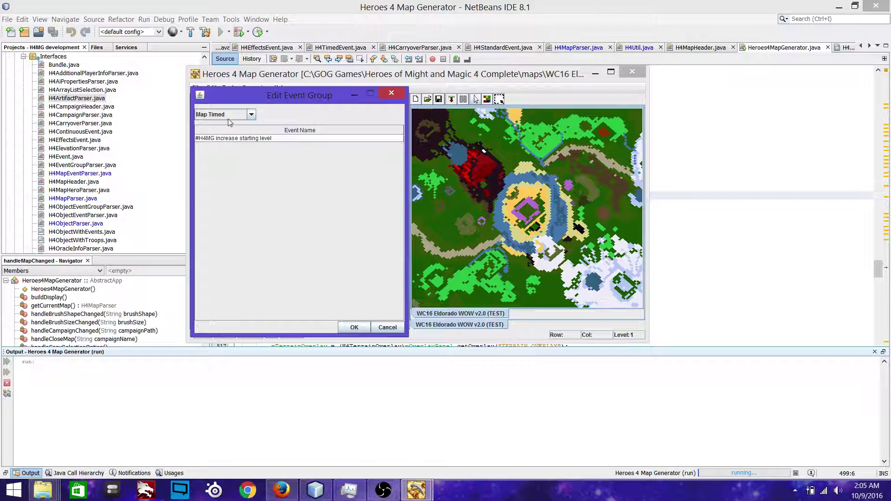
click(229, 118)
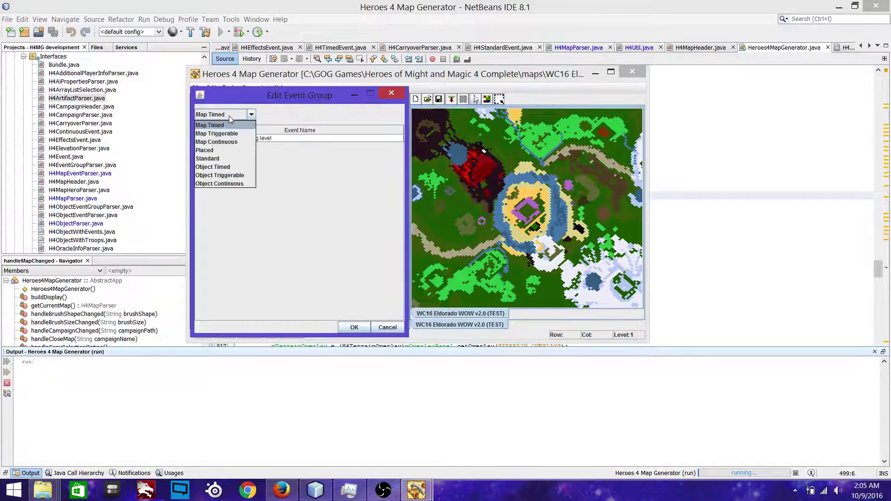
key(Escape)
click(227, 116)
click(225, 122)
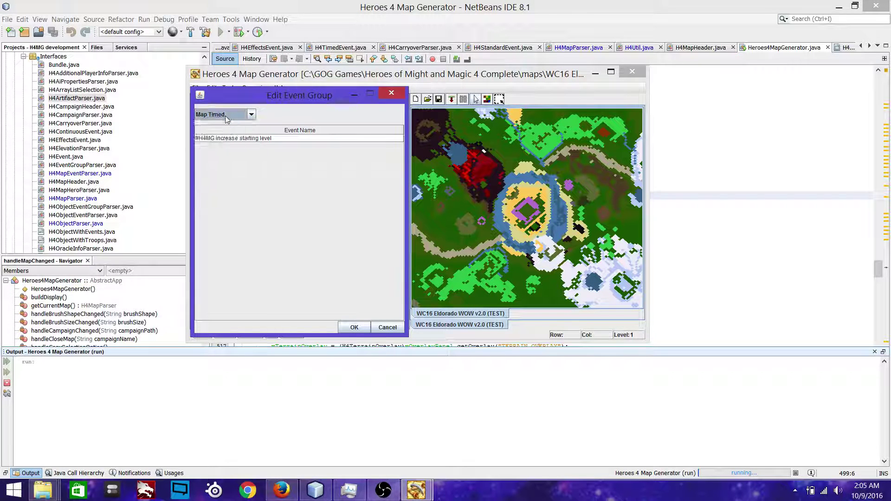
scroll(224, 115, down, 3)
scroll(224, 116, down, 2)
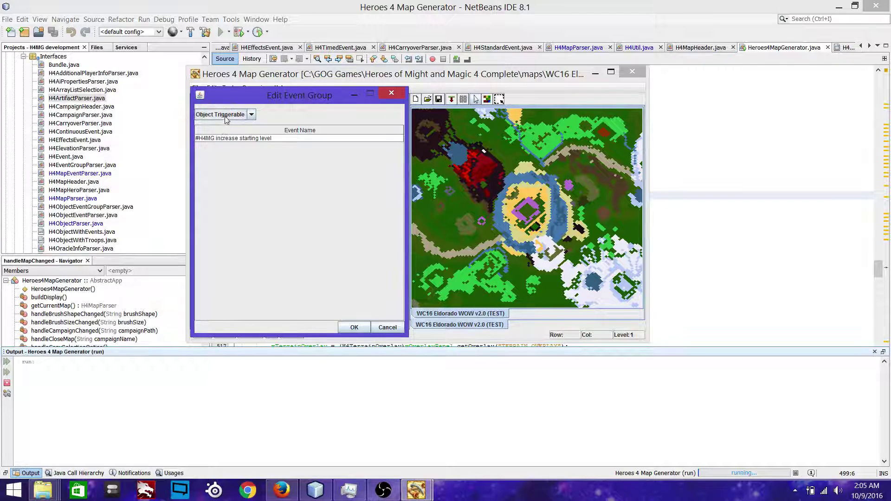
scroll(225, 115, up, 2)
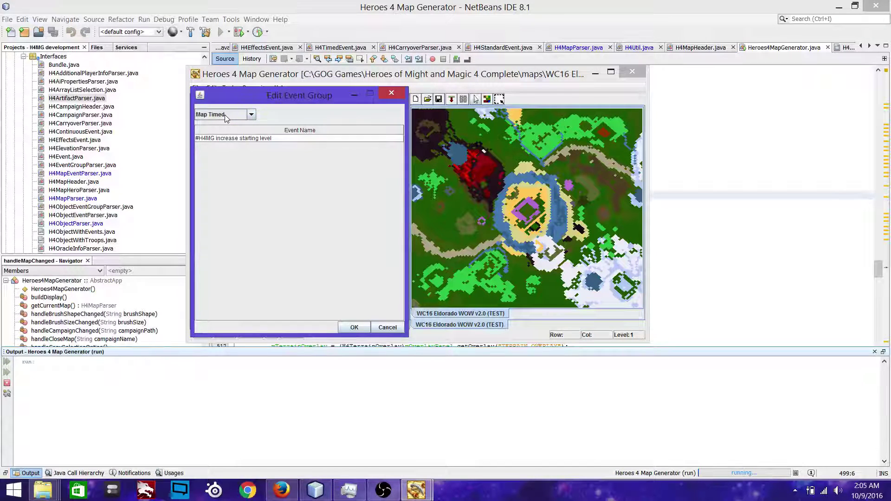
Add a Do Nothing action to the script of the "#H4MG increase starting level" event and save the event group
double_click(254, 138)
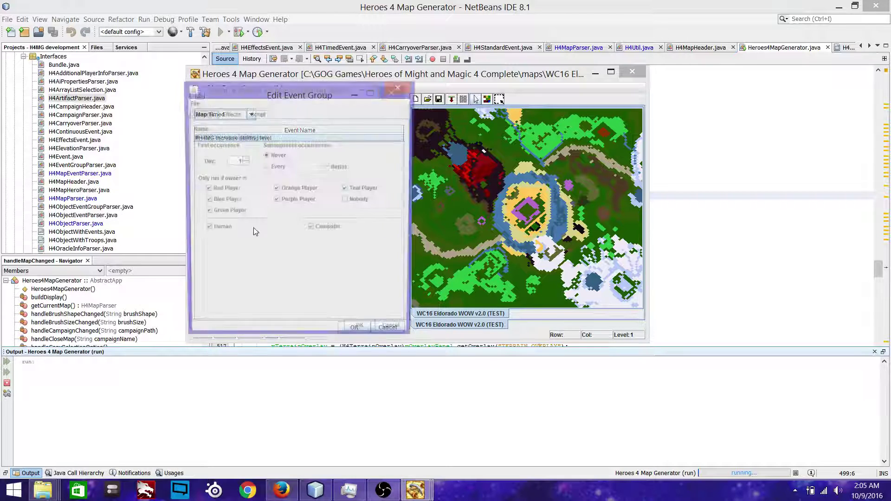
click(260, 115)
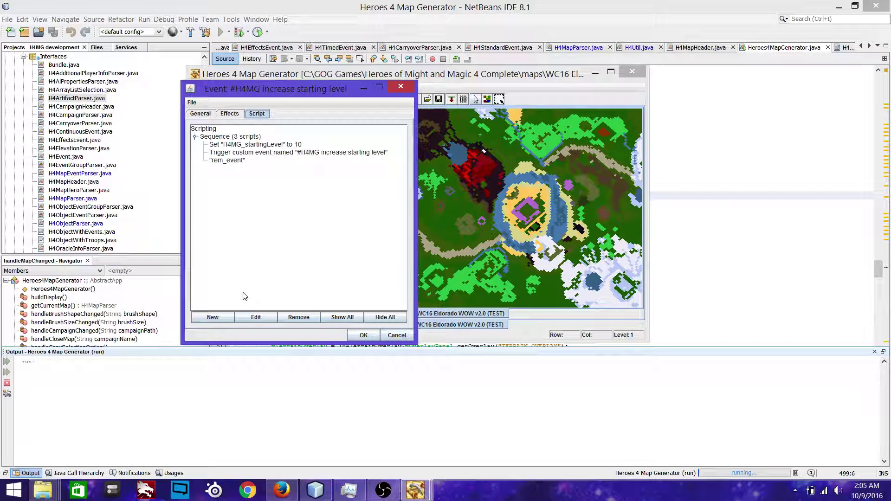
click(220, 320)
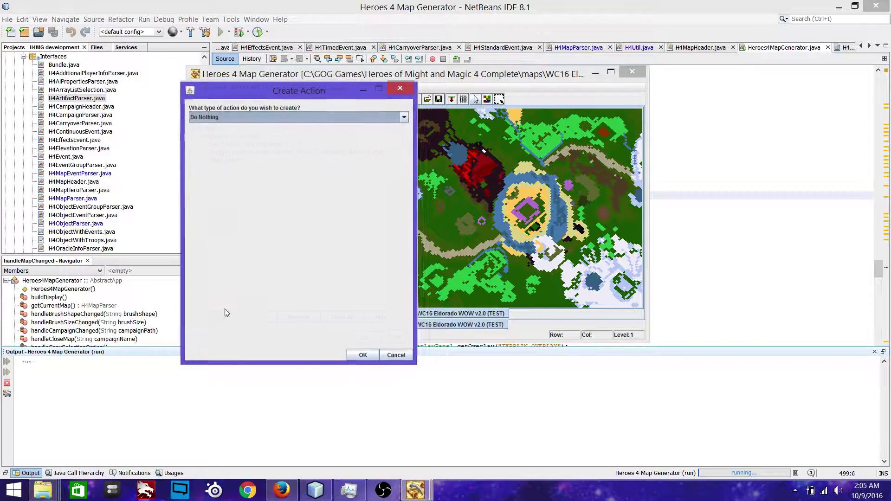
click(361, 356)
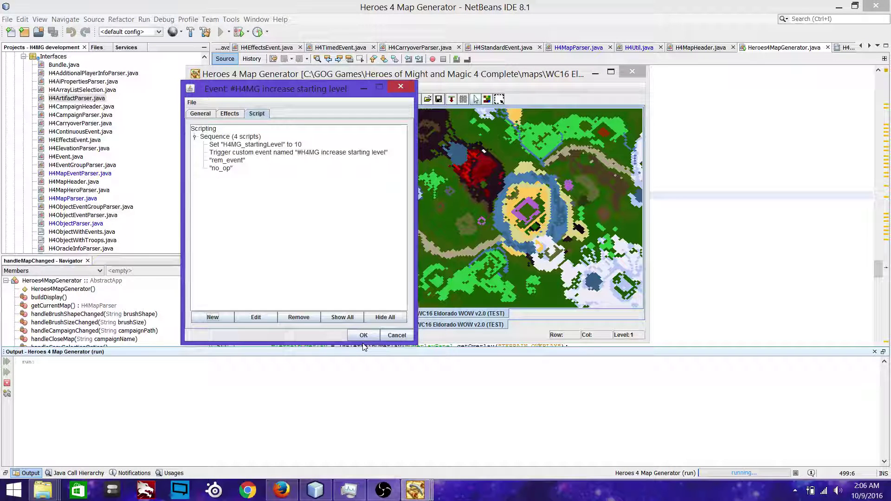
click(216, 168)
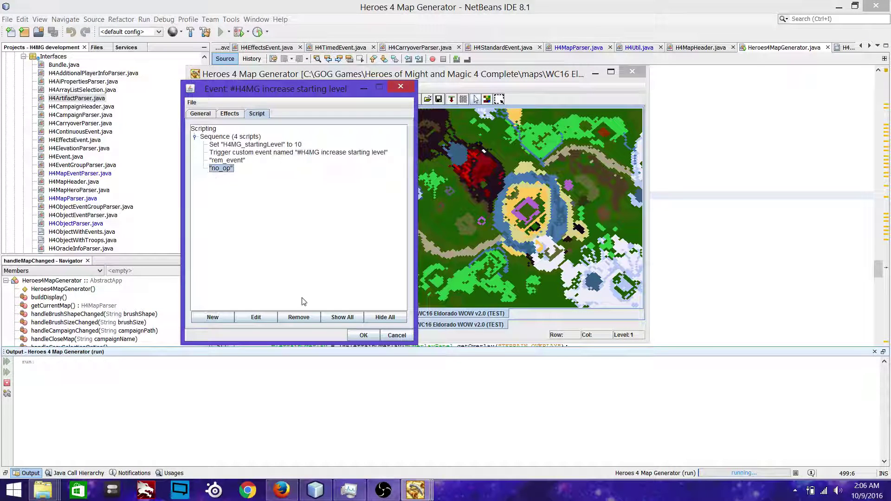
click(362, 336)
click(357, 326)
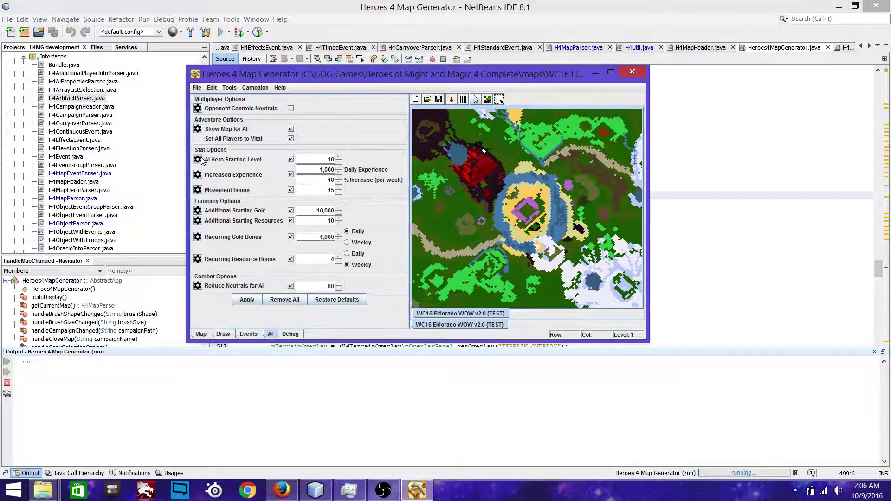
Reopen the AI Hero Starting Level event, inspect the added "no_op" action in its script, and close without saving
click(199, 159)
click(260, 114)
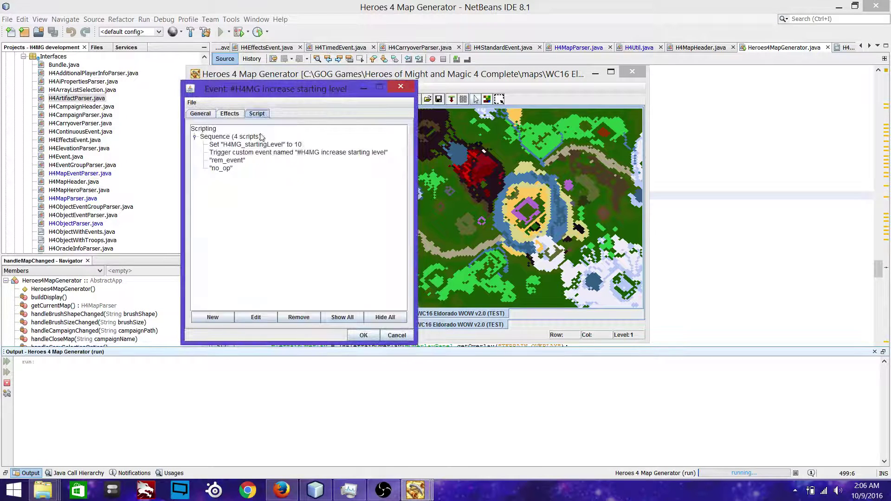
click(221, 168)
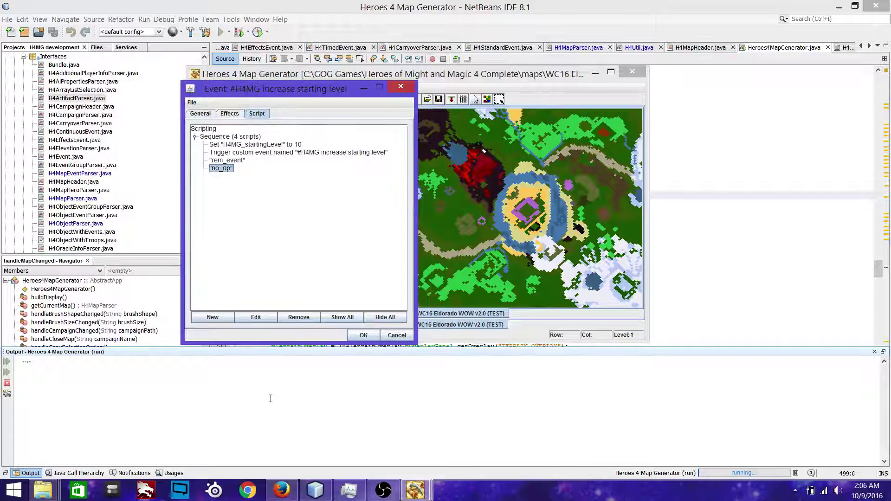
click(396, 335)
click(388, 328)
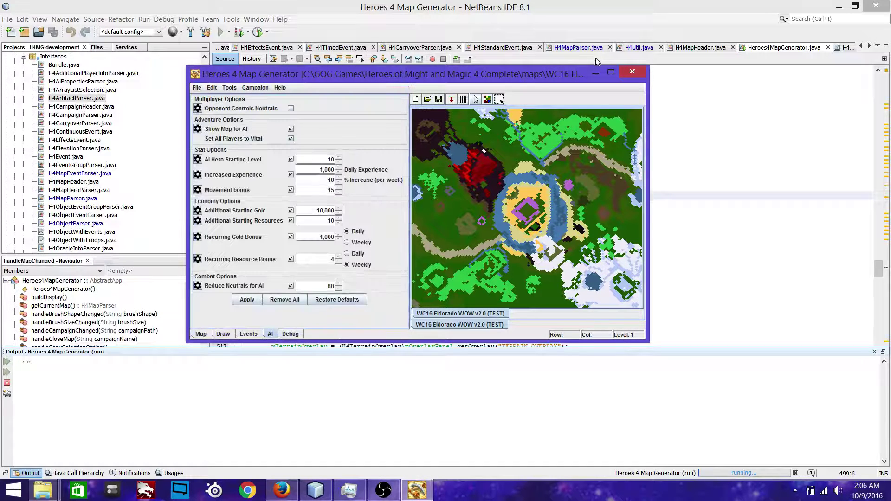
Restart the Heroes 4 Map Generator and open WC16 Eldorado WOW v2.0 (TEST).h4c from the Heroes of Might and Magic 4 Complete maps folder
click(627, 72)
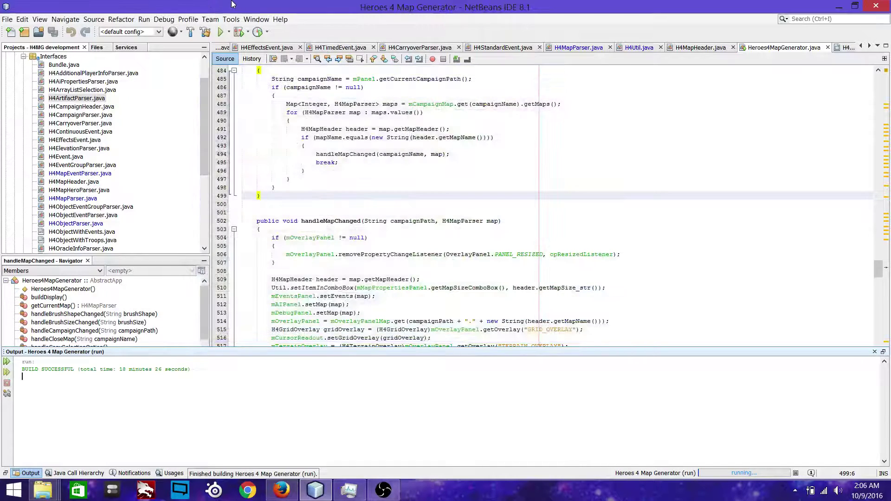
click(221, 31)
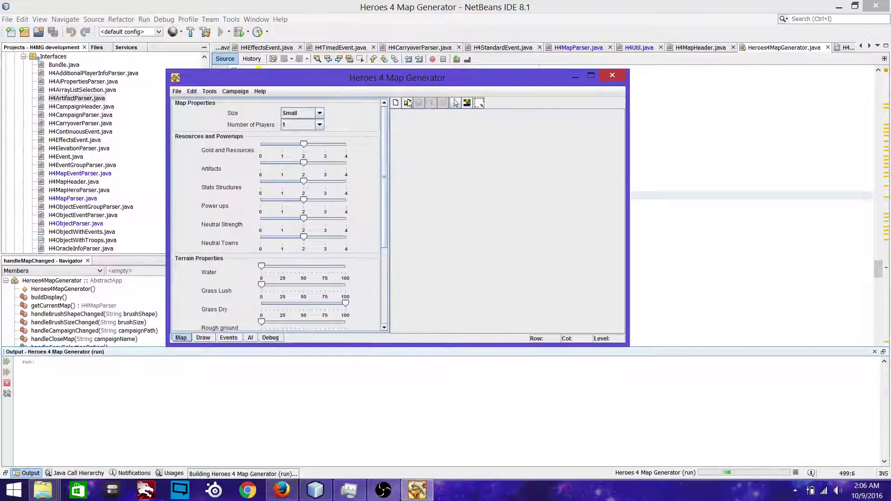
click(407, 103)
click(401, 151)
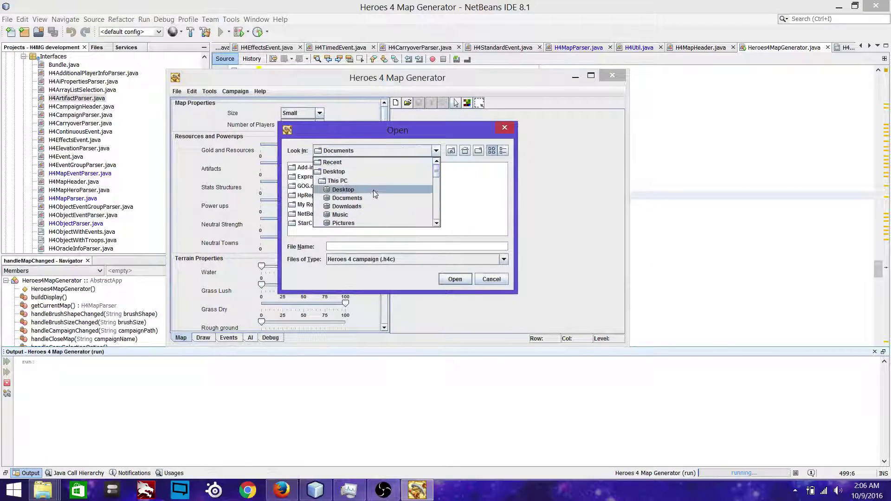
click(348, 170)
scroll(348, 188, right, 3)
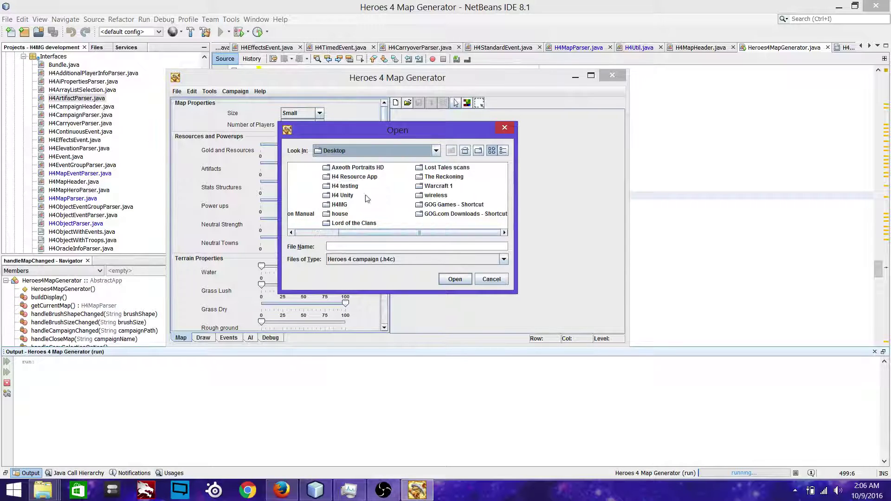
double_click(437, 205)
click(328, 178)
double_click(327, 179)
click(308, 195)
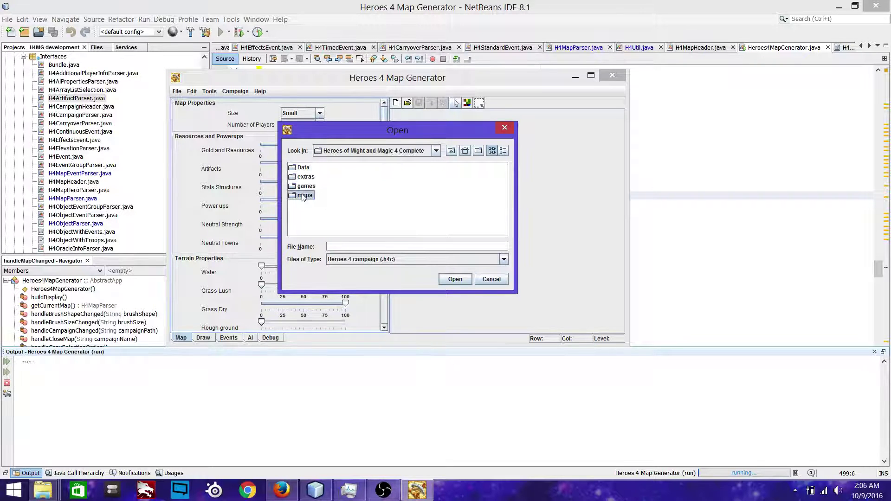
double_click(308, 195)
scroll(326, 211, right, 3)
scroll(327, 211, right, 8)
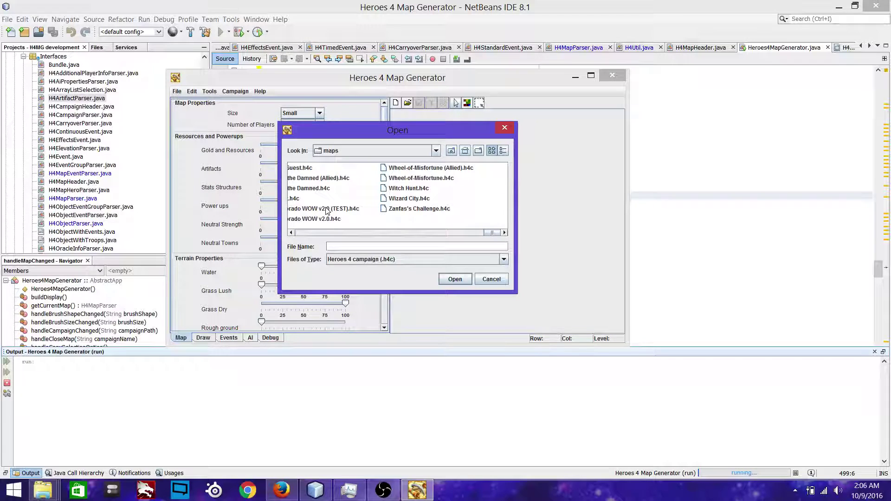
double_click(327, 211)
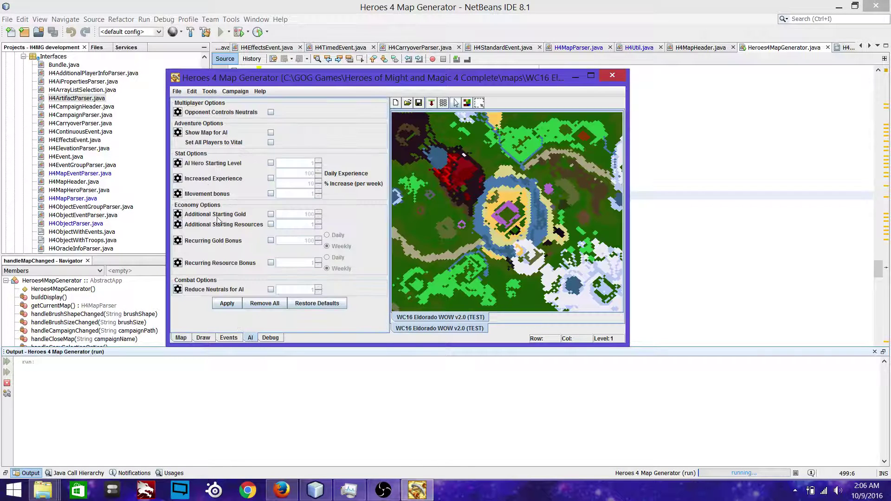
Inspect the script of the AI Hero Starting Level option's "#H4MG increase starting level" event for the "no_op" action, and close without saving
click(178, 163)
double_click(216, 142)
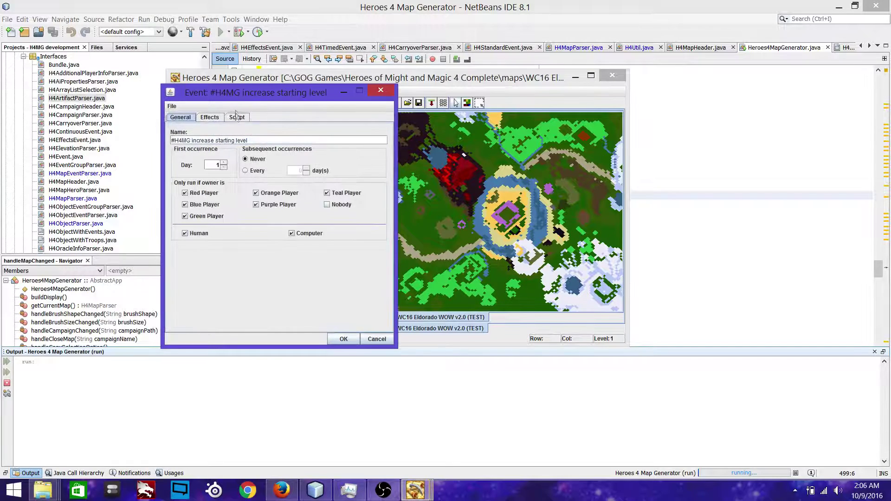
click(237, 117)
click(216, 186)
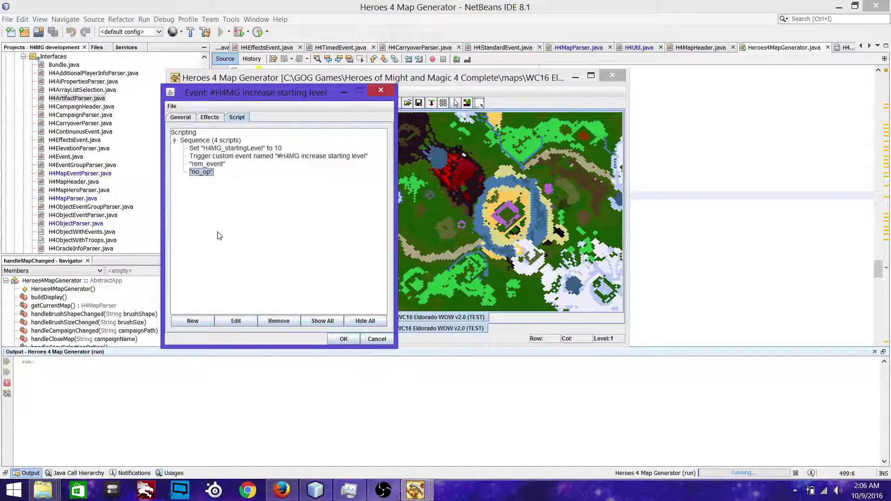
click(374, 339)
click(367, 331)
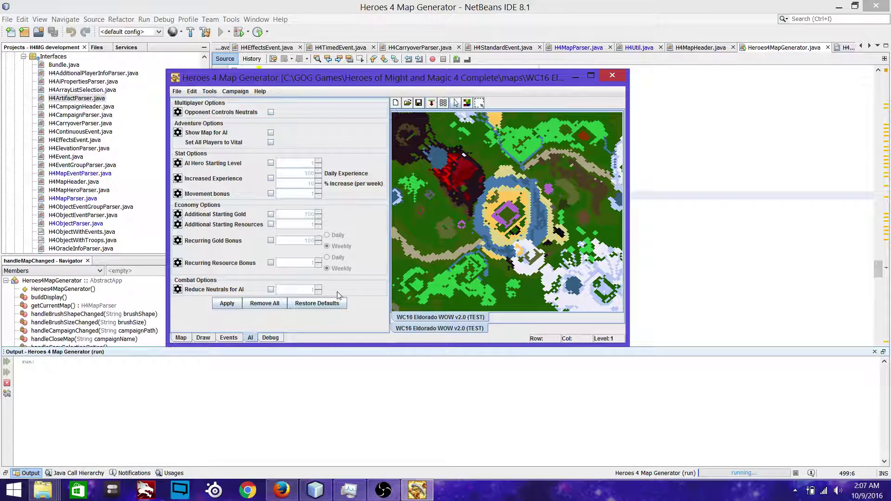
Restore the default AI events, check the script of the "#H4MG increase starting level" event, and close it without saving
click(326, 304)
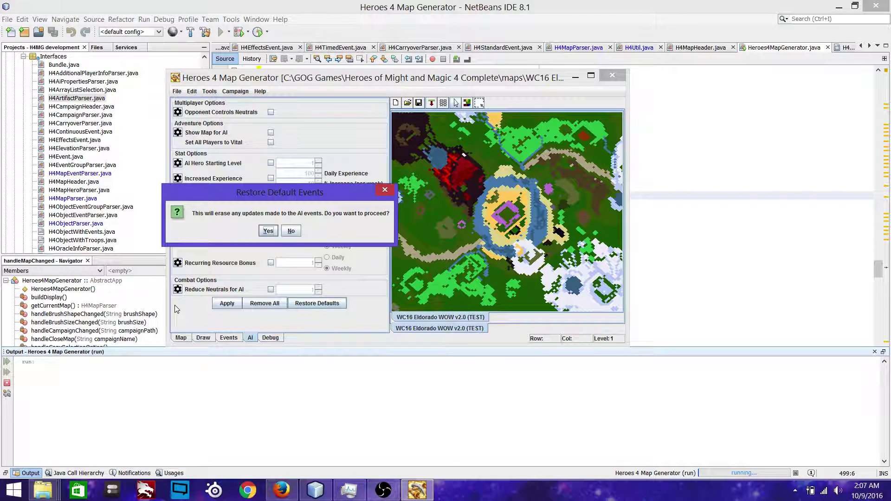
click(268, 231)
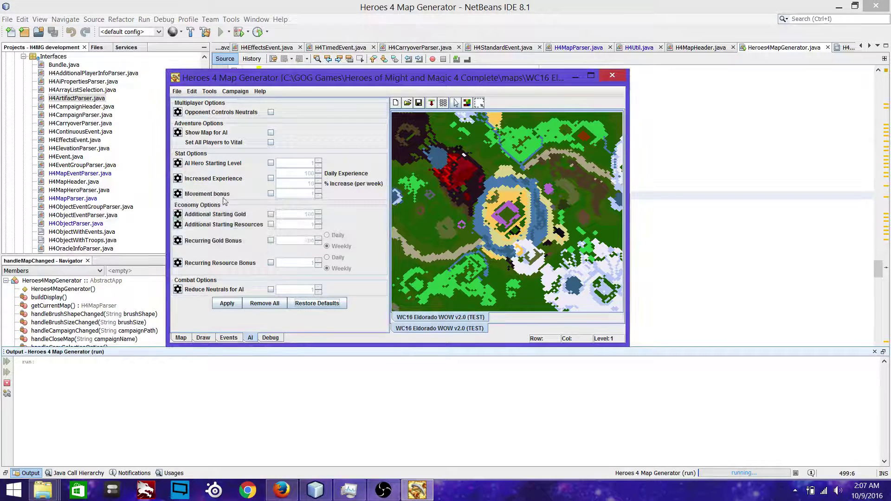
click(178, 163)
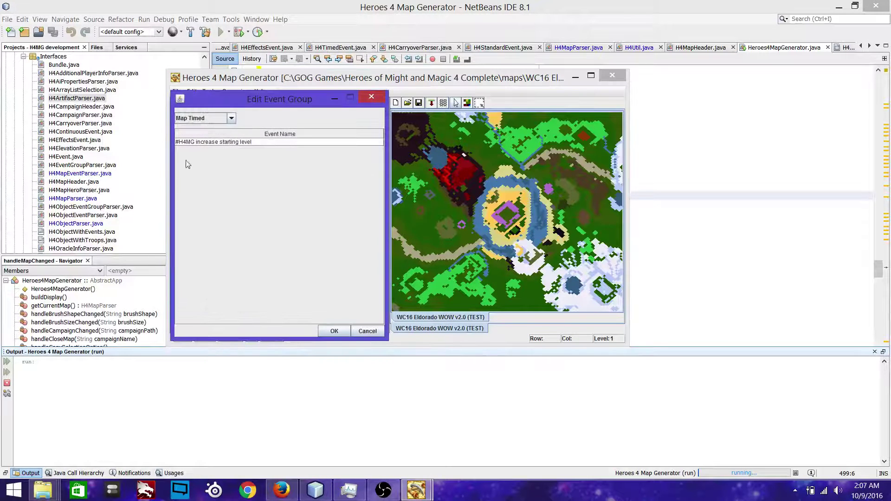
double_click(222, 143)
click(234, 117)
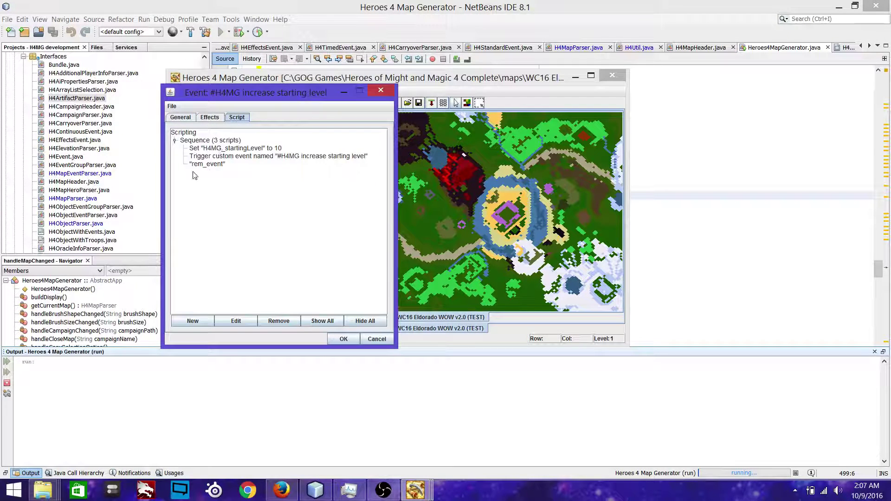
click(385, 341)
click(377, 333)
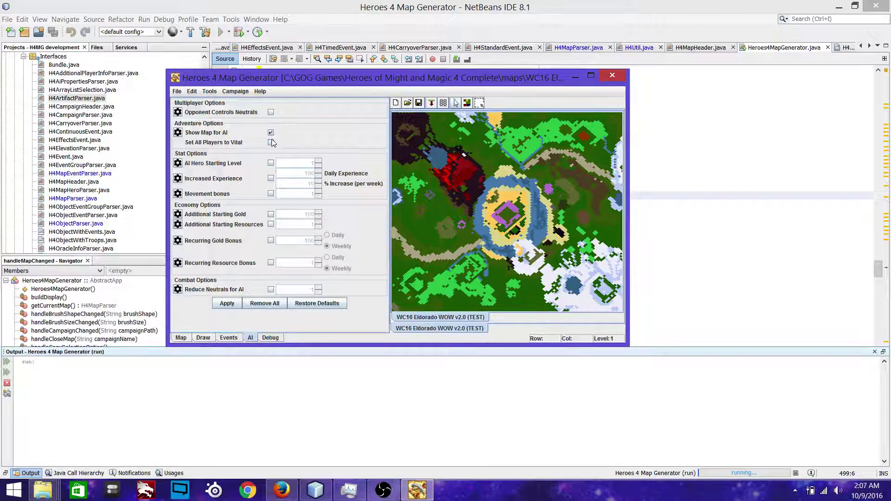
Enable Set All Players to Vital and AI Hero Starting Level, with the starting level set to 16
click(270, 142)
click(270, 163)
key(BackSpace)
text(16)
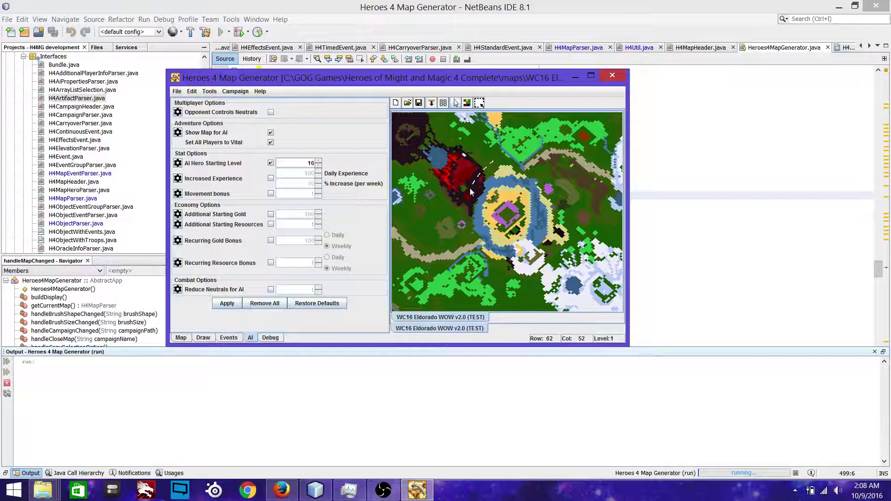
Outline a freehand selection around the central water-ringed island on map level 1 and copy it
drag(470, 189, 477, 258)
mouse_move(532, 270)
mouse_down()
mouse_move(559, 208)
mouse_move(542, 165)
mouse_up()
right_click(537, 184)
click(538, 186)
Paste the copied region at the centre of map level 2 and return to level 1
click(431, 103)
right_click(458, 150)
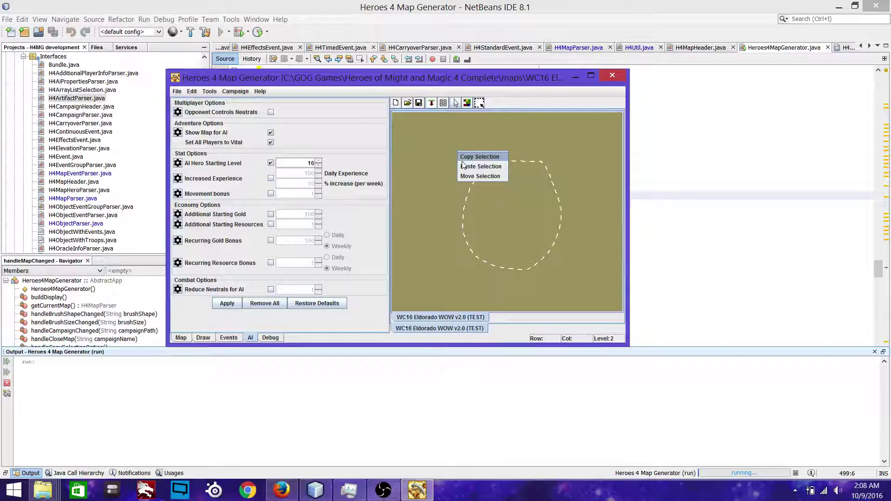
click(478, 167)
click(507, 207)
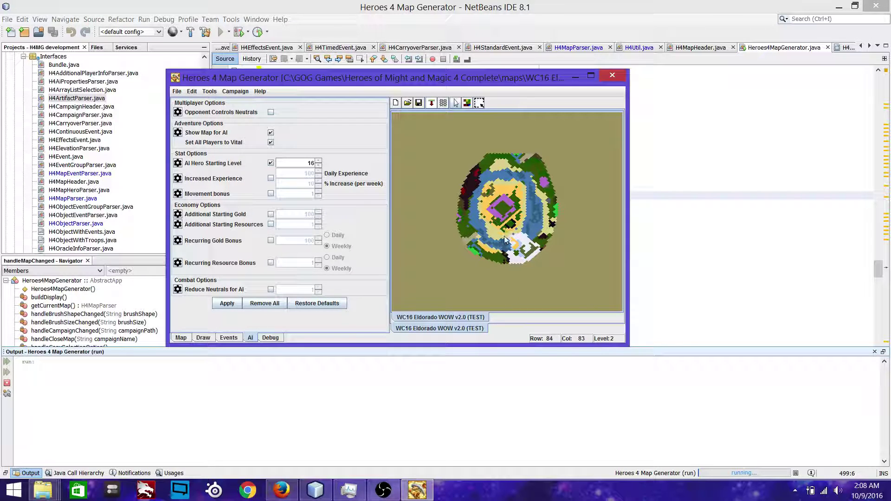
click(432, 104)
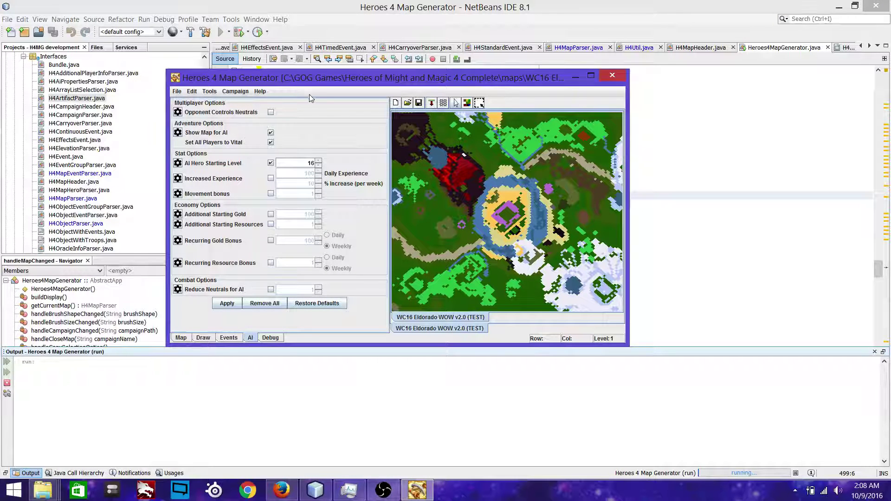